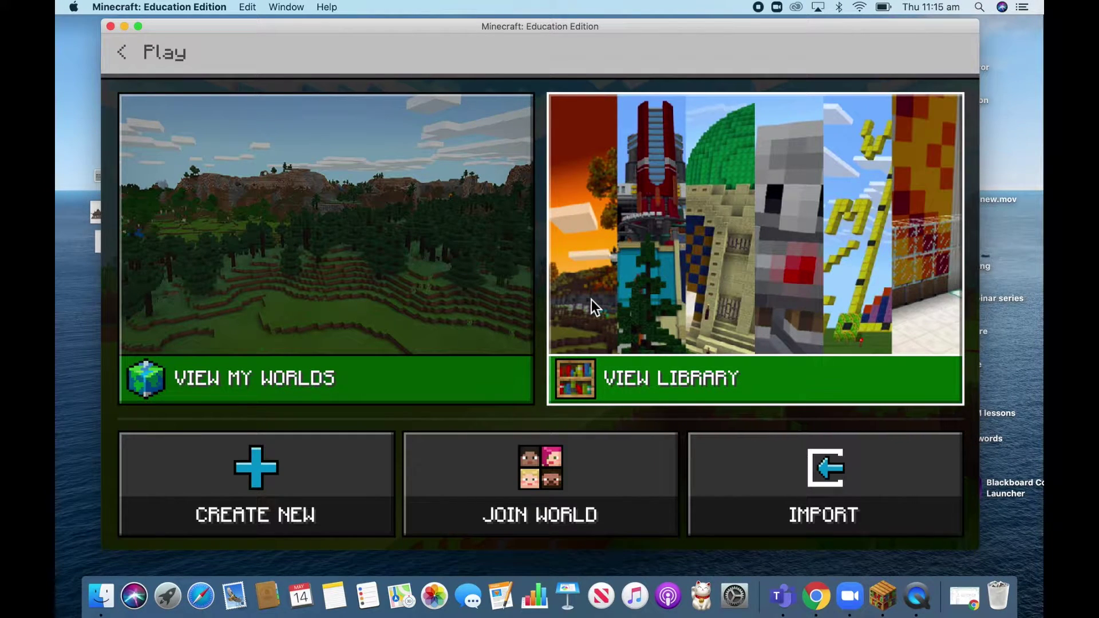
- Create a world from the Fantastic Mr. Fox lesson in the library's additional Language Arts lessons
click(668, 274)
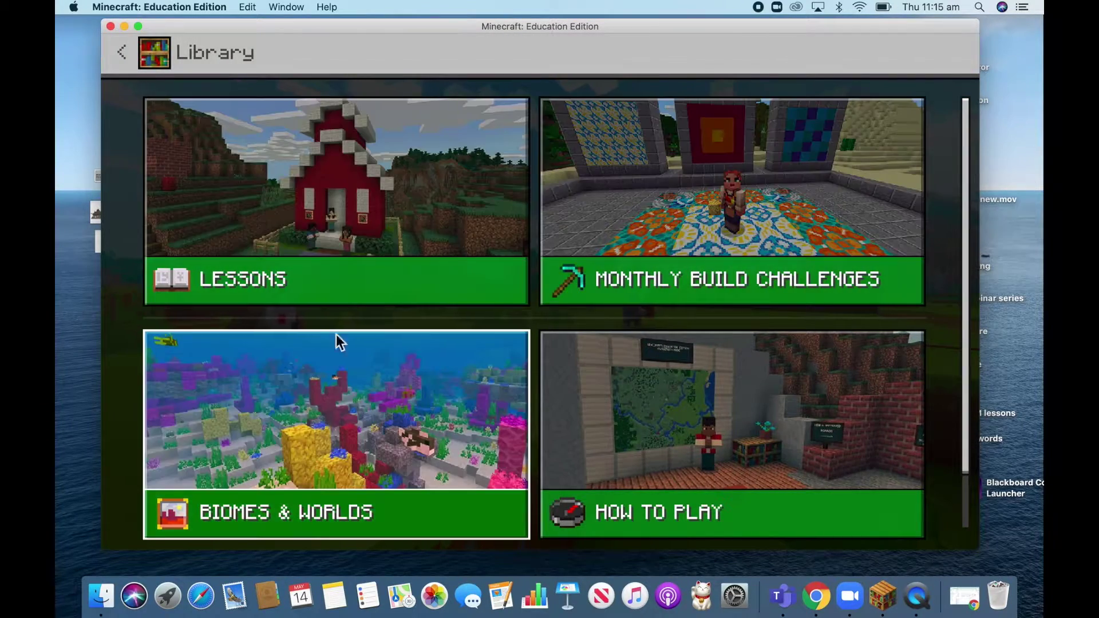
click(381, 180)
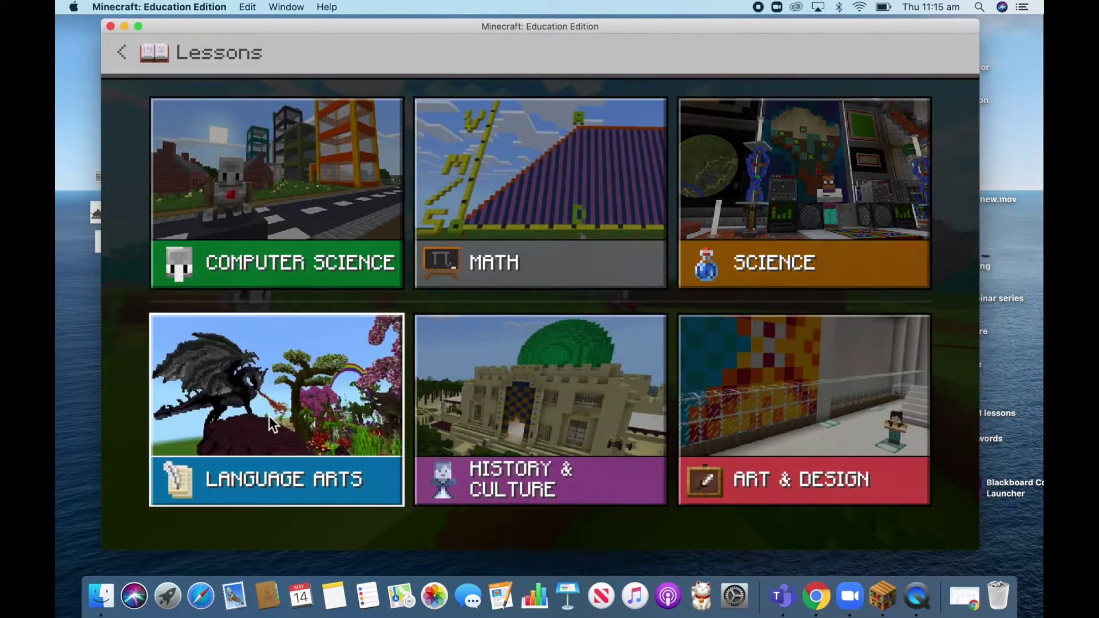
click(267, 418)
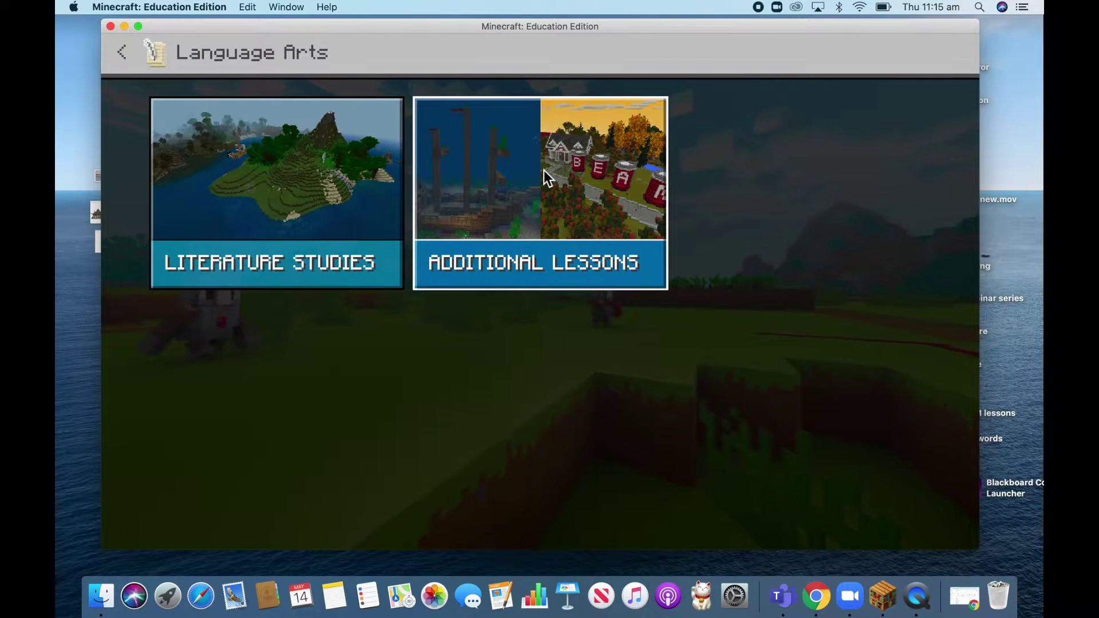
click(543, 170)
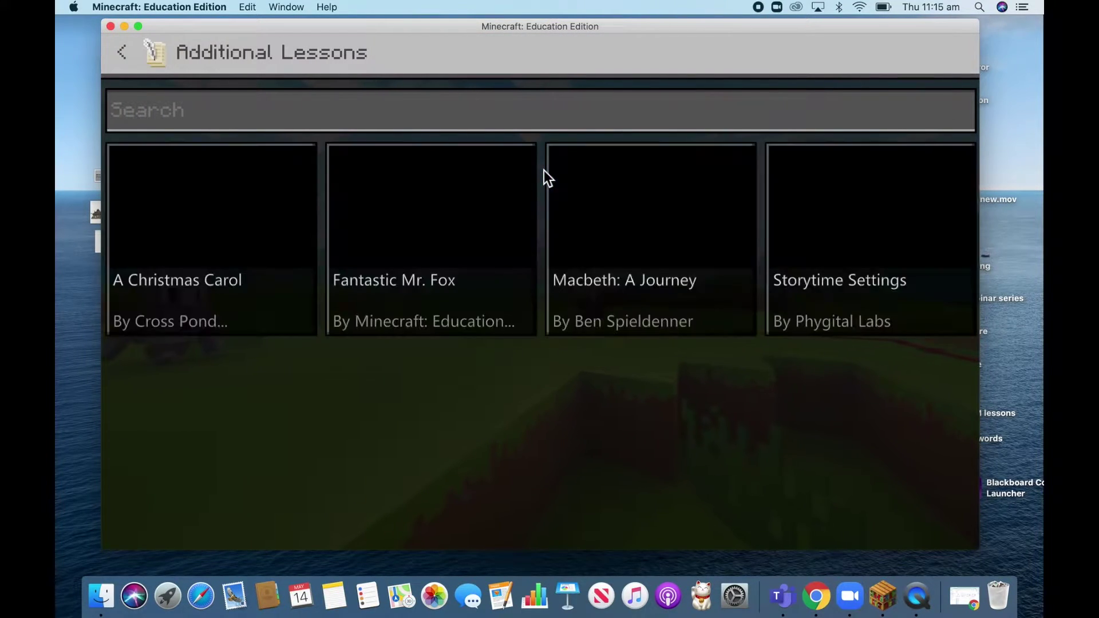
click(414, 193)
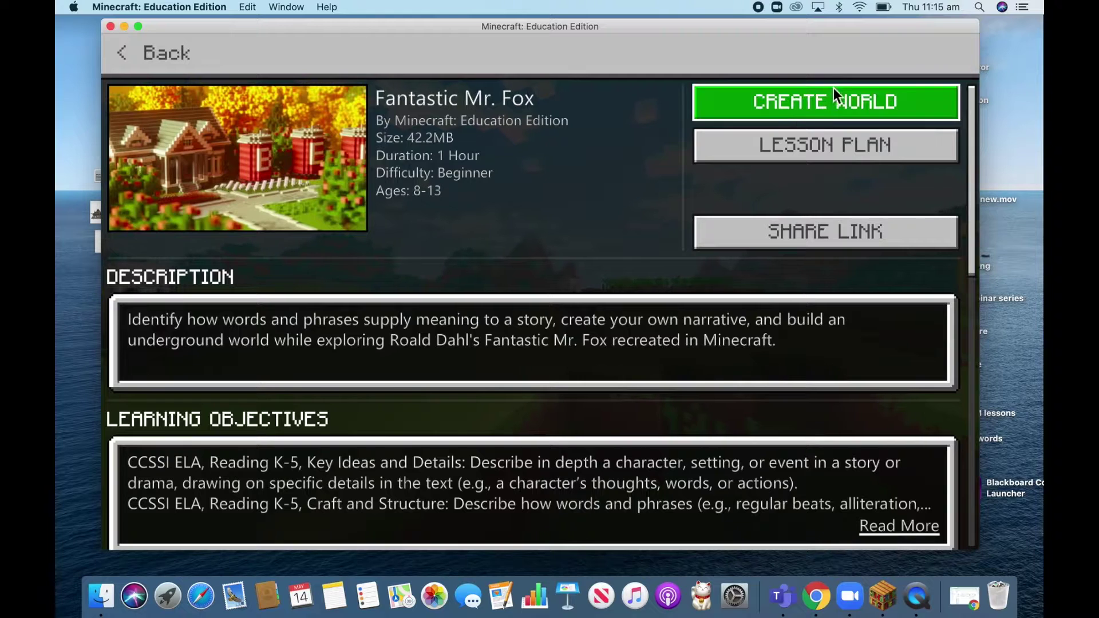
click(822, 97)
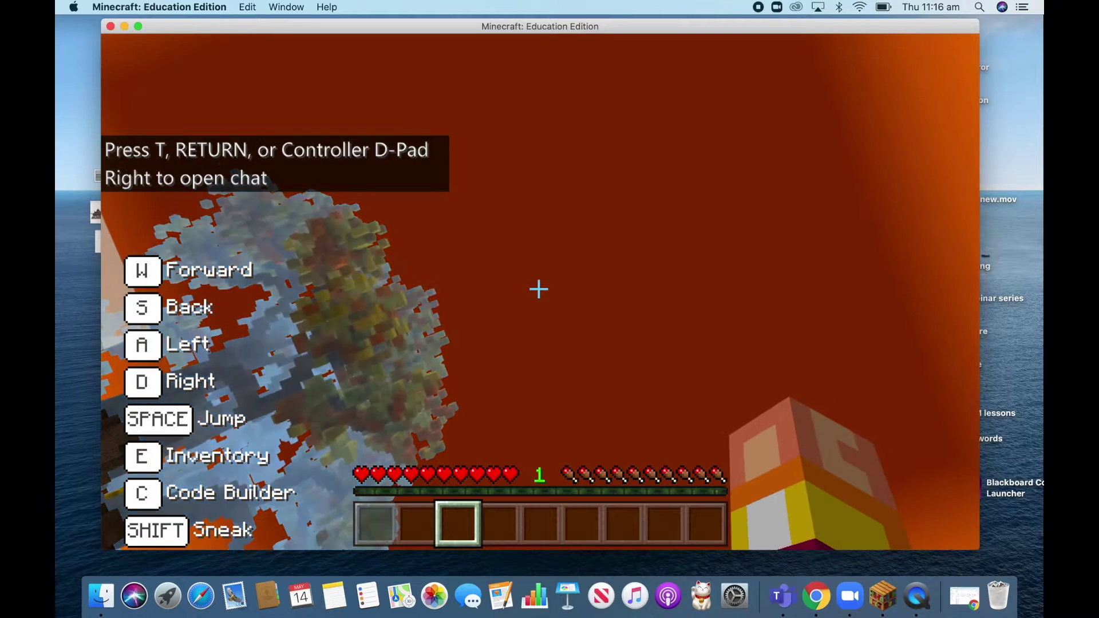
- Save the newly created Fantastic Mr. Fox world and leave the game
key(Escape)
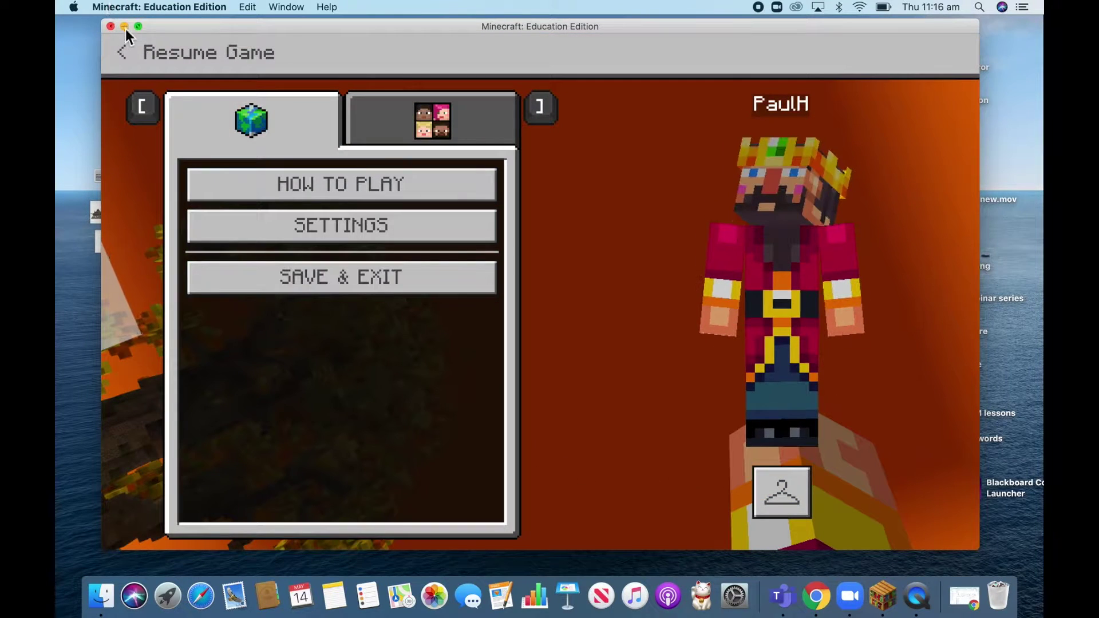
click(127, 37)
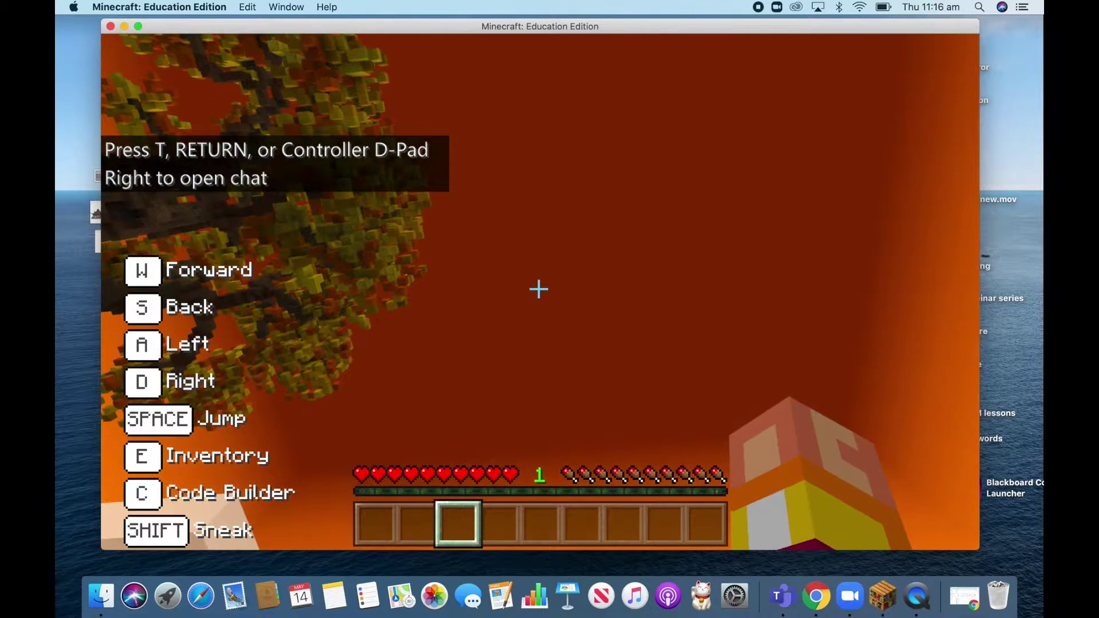
key(Escape)
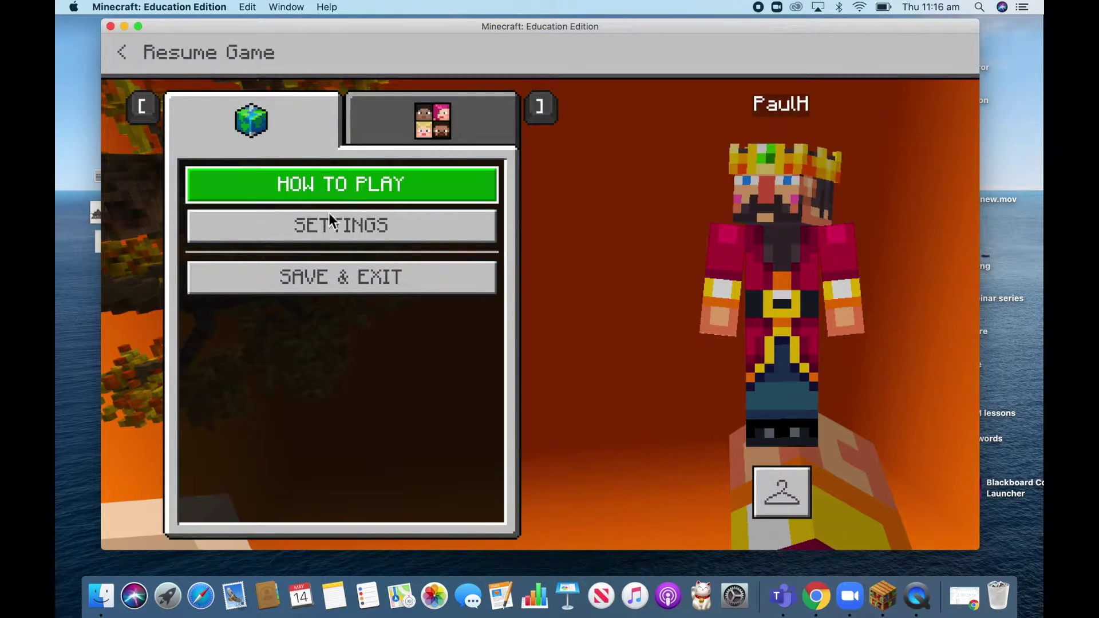
click(329, 281)
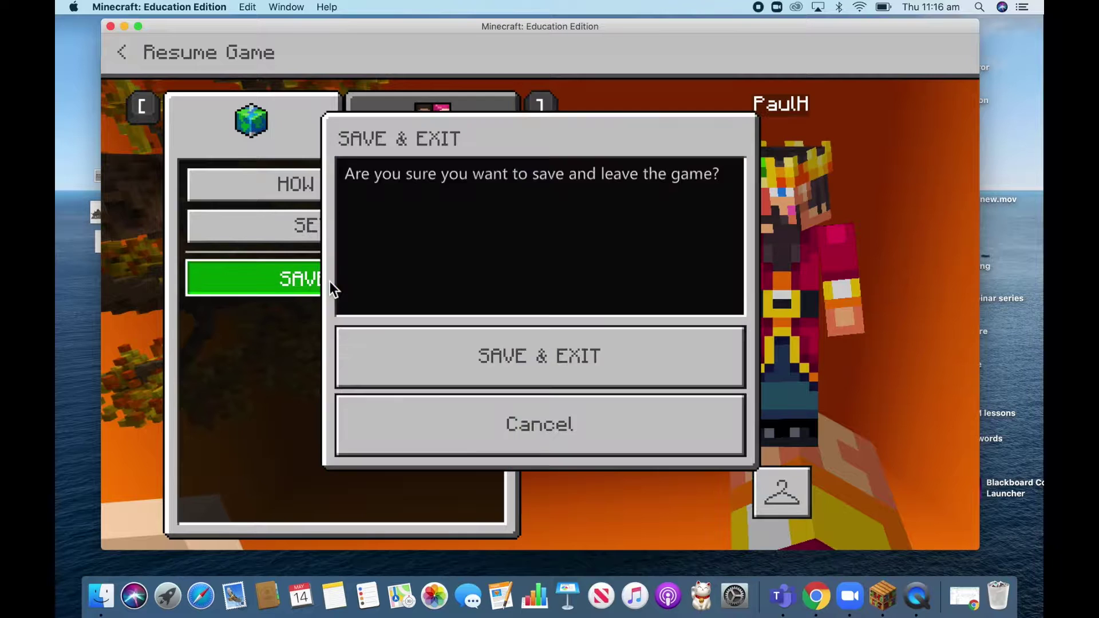
click(547, 371)
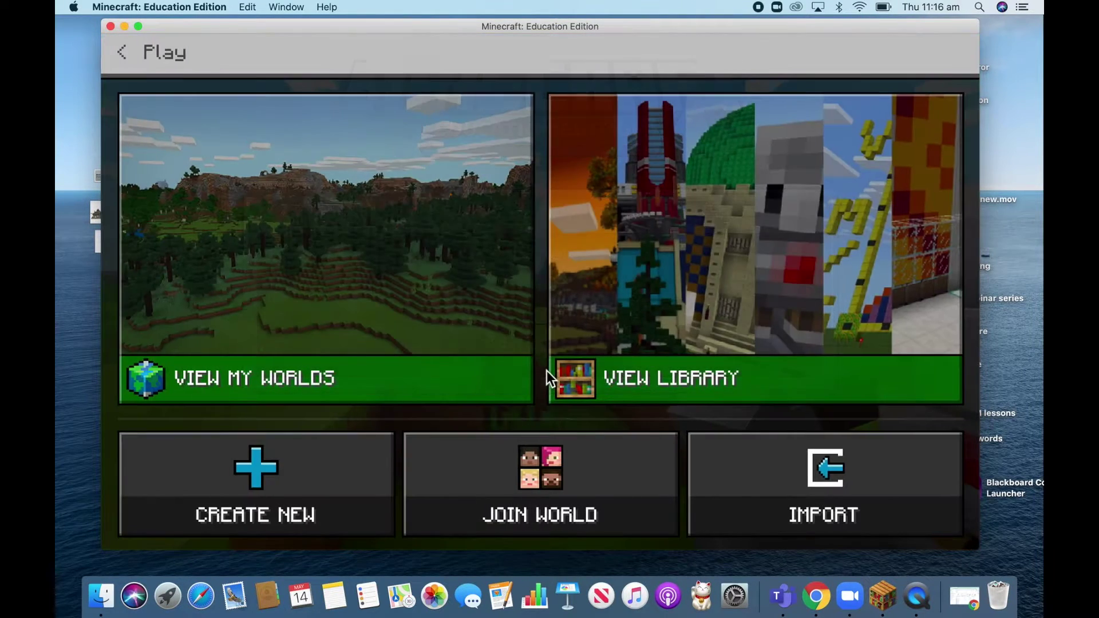
- Export the most recent Fantastic Mr Fox world from its game settings to the Desktop as "Fantastic Mr Fox V1"
click(329, 246)
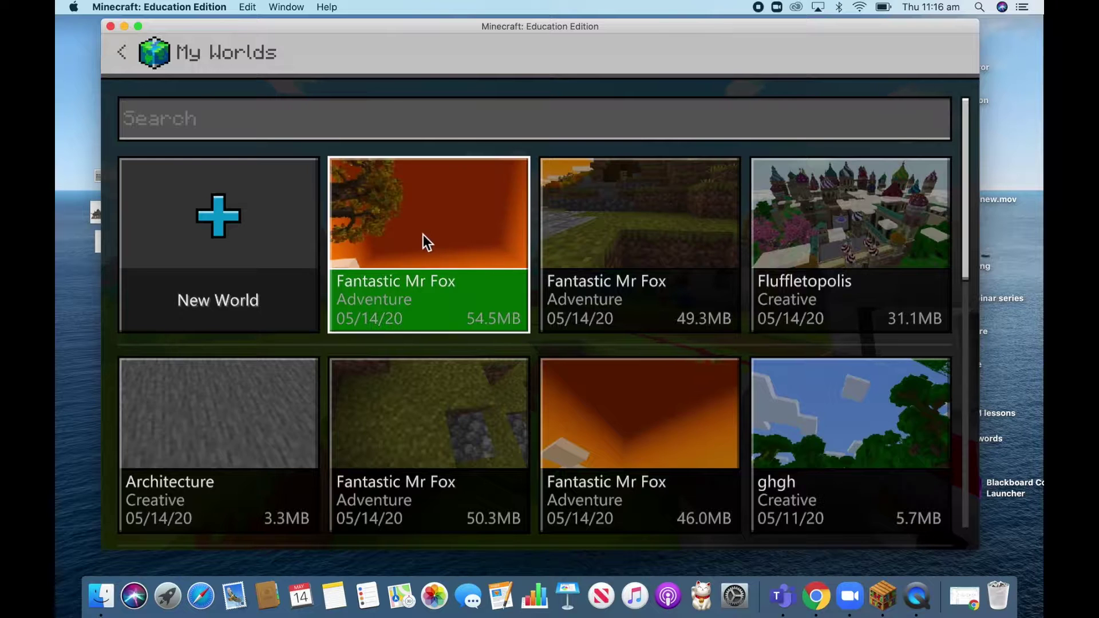
click(480, 207)
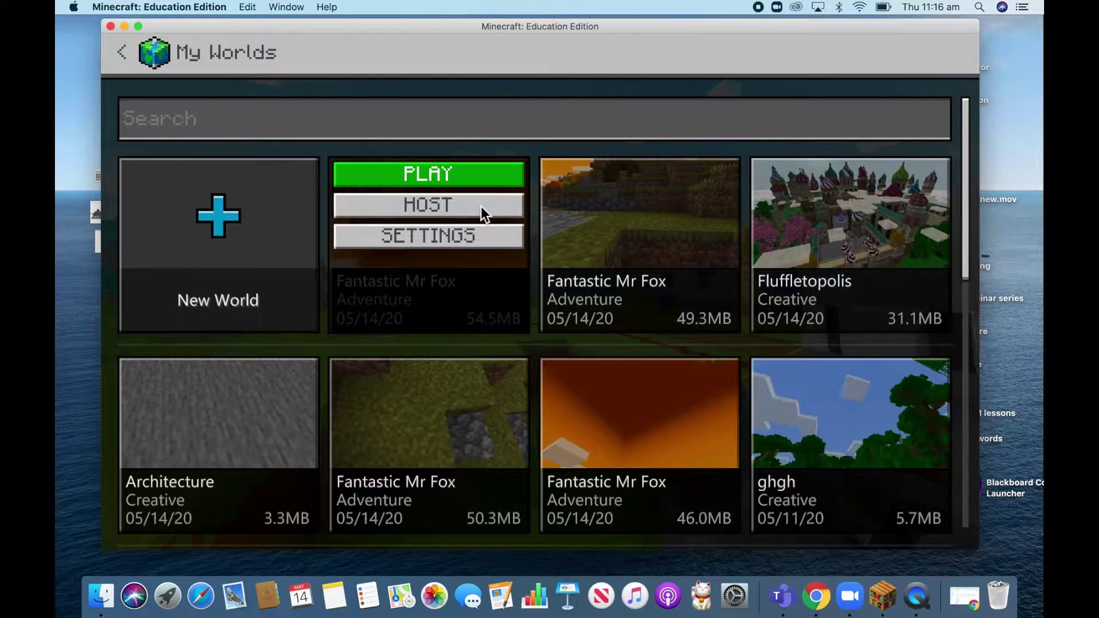
click(466, 235)
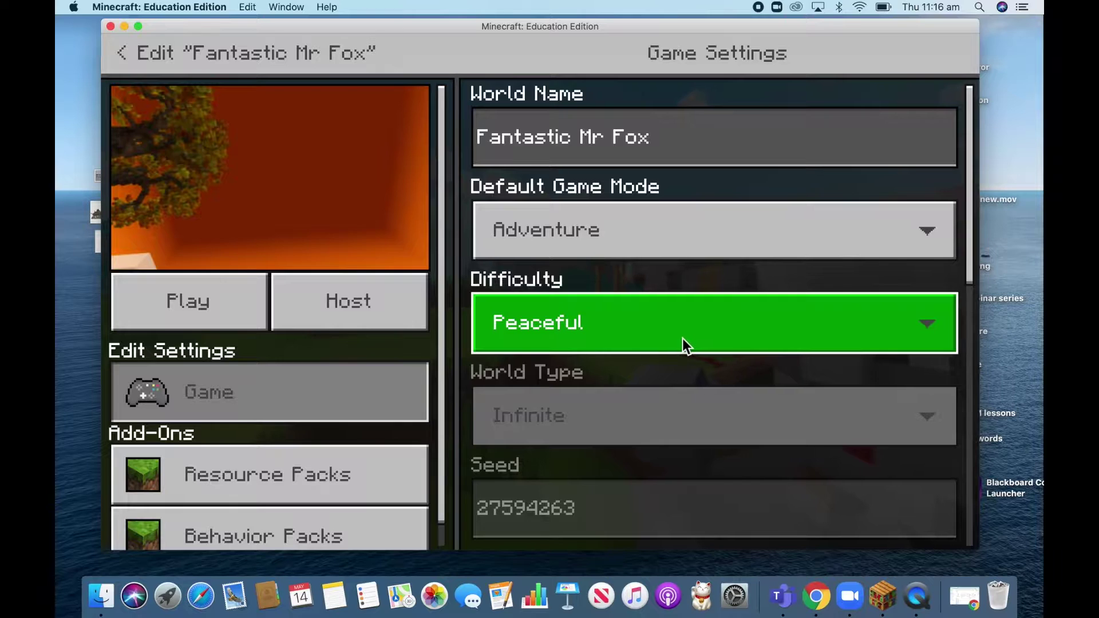
scroll(682, 339, down, 5)
scroll(682, 338, down, 4)
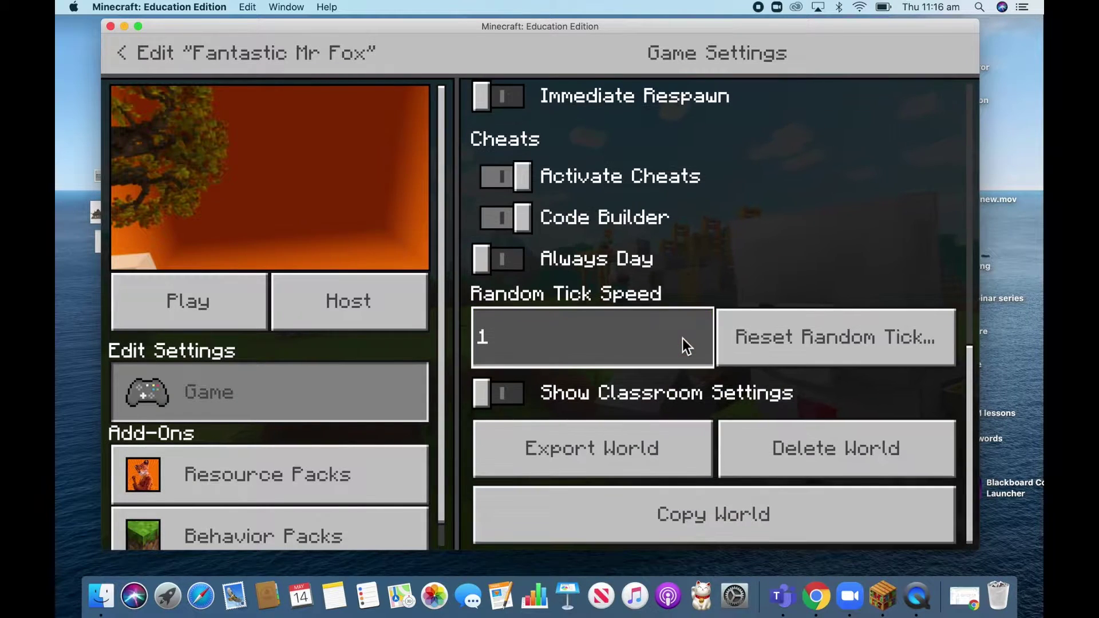
click(613, 451)
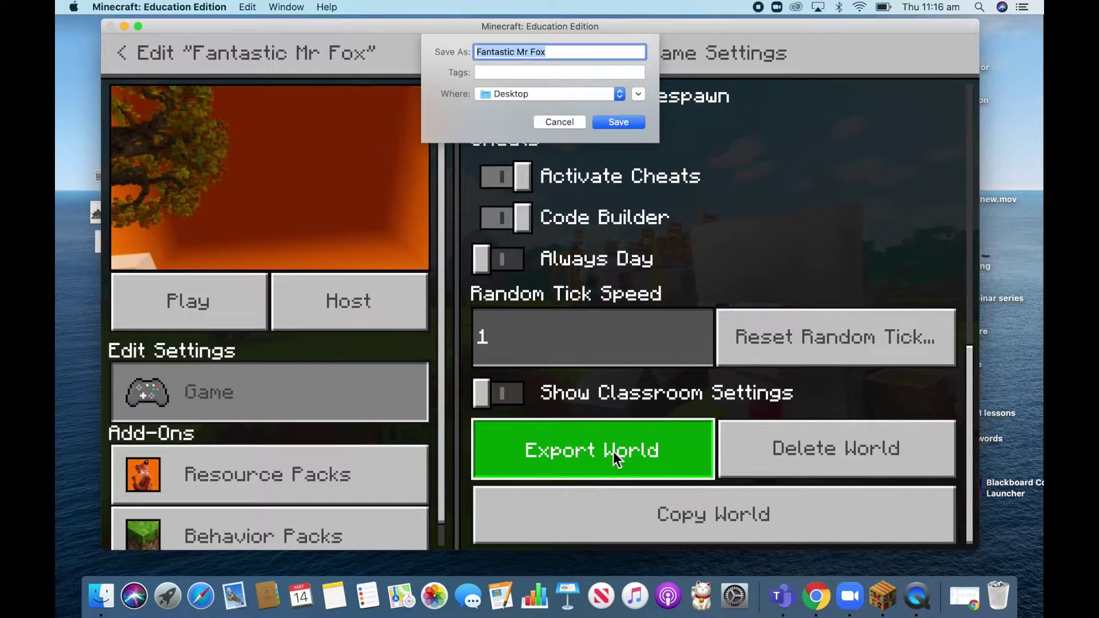
click(579, 52)
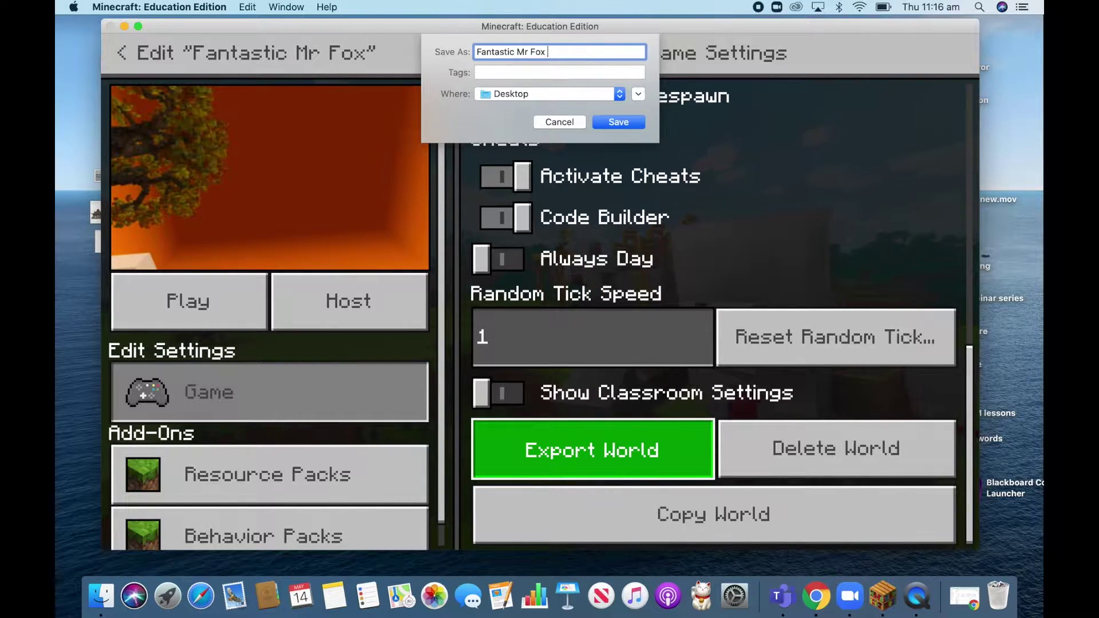
text(V1)
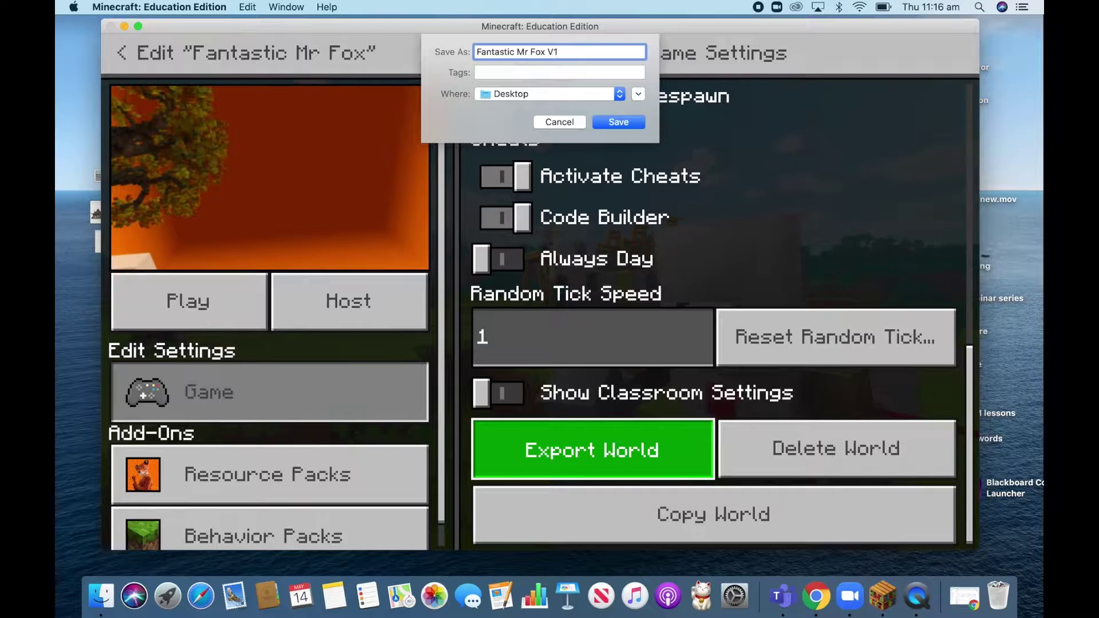
click(618, 122)
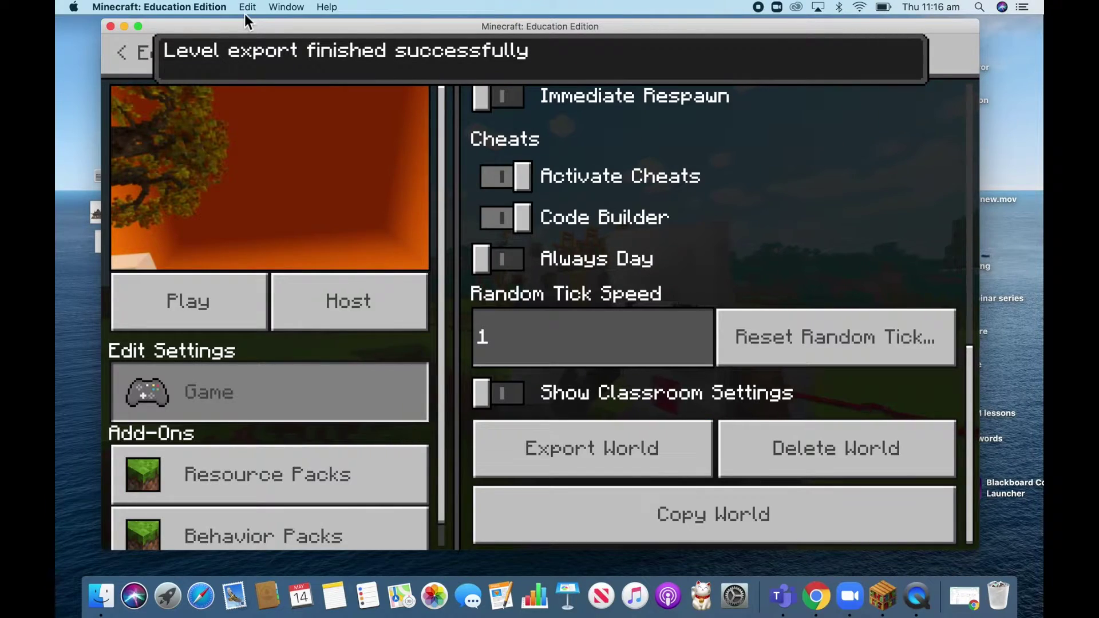
- Move the exported Fantastic Mr Fox V1.mcworld file to a clear area of the desktop and check its sharing options
click(124, 27)
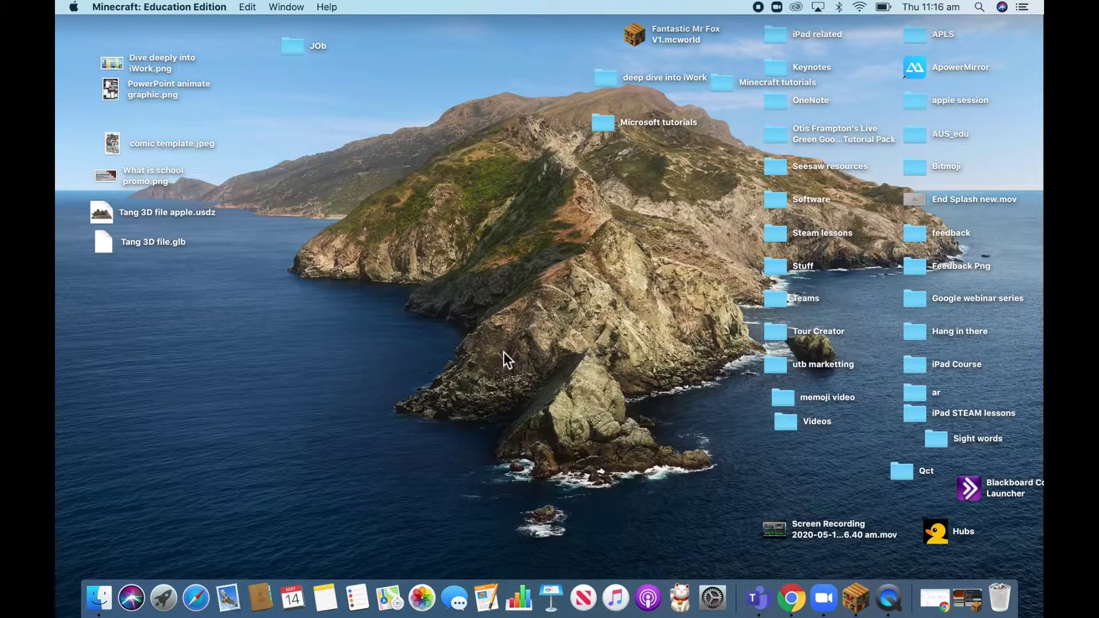
drag(638, 42, 379, 254)
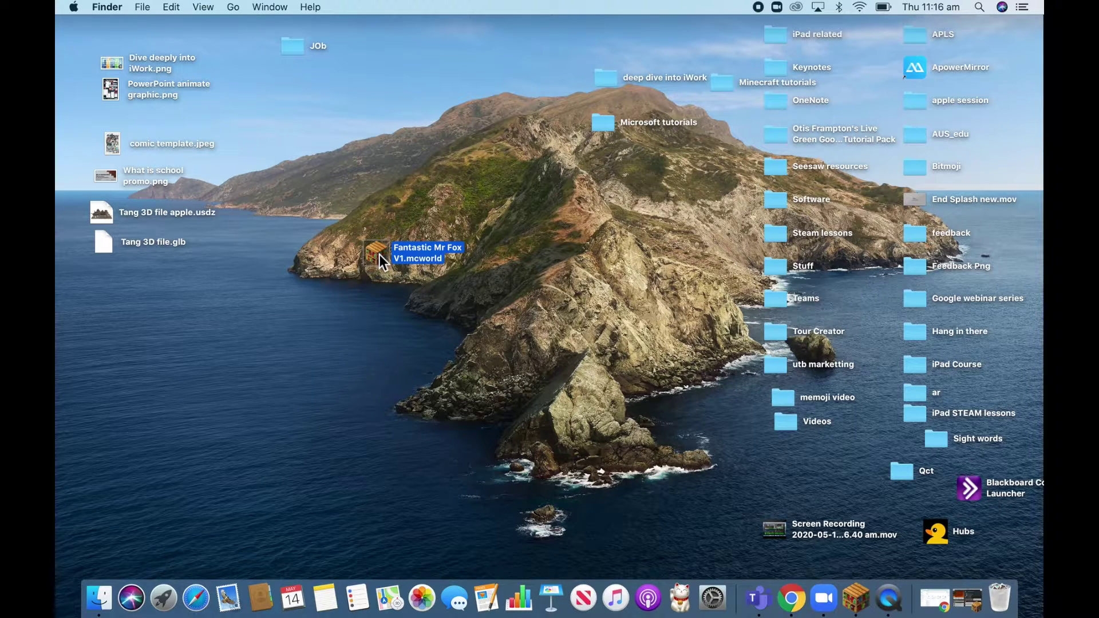
right_click(379, 254)
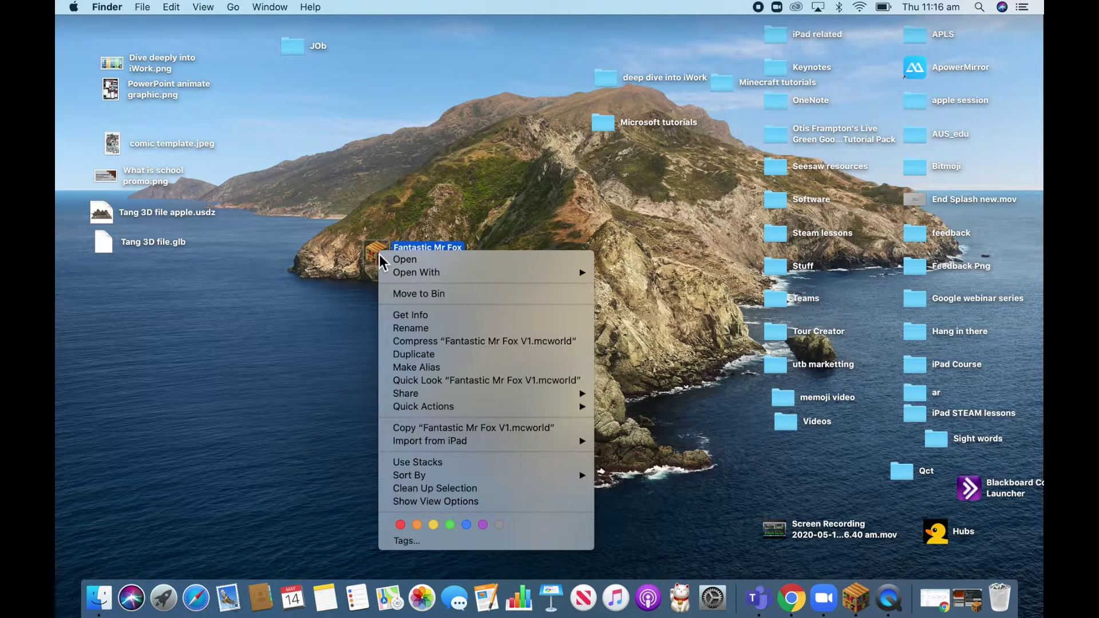
mouse_move(417, 397)
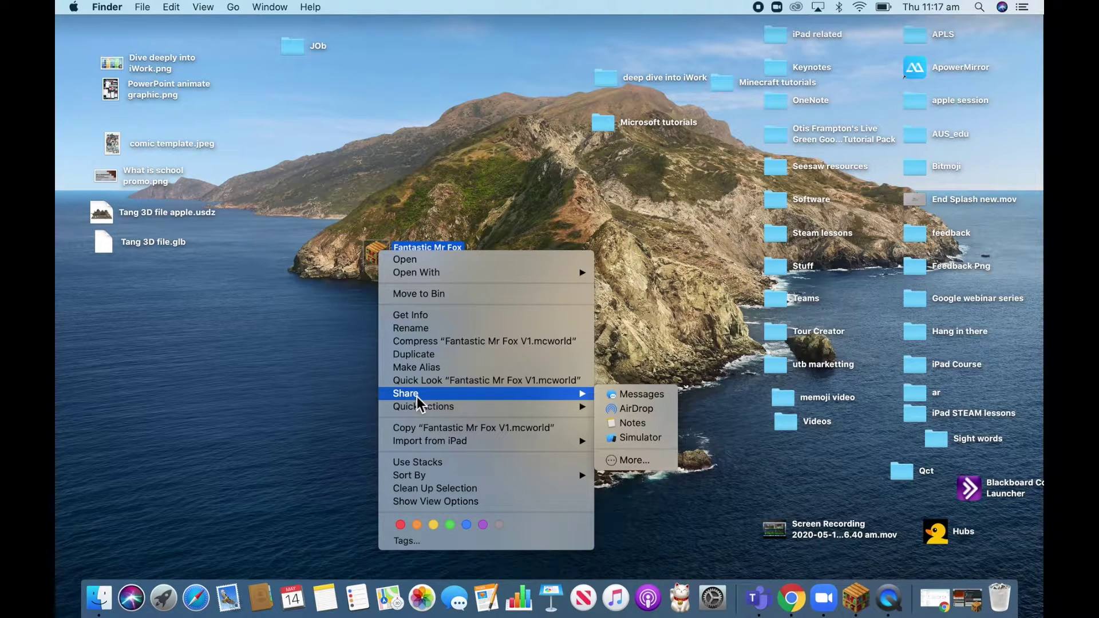
click(351, 379)
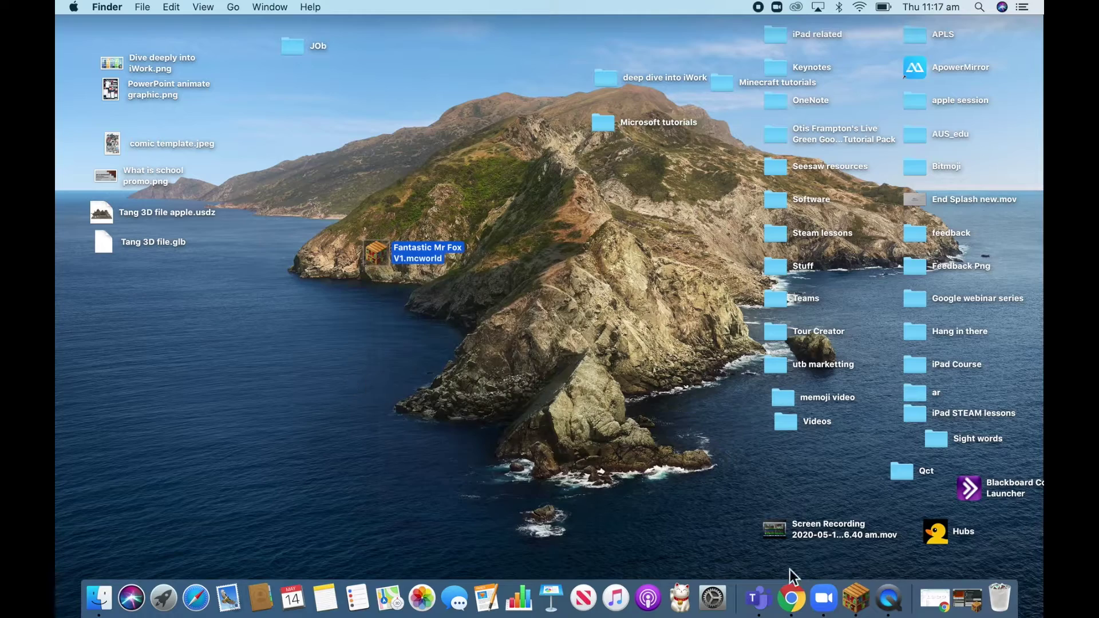
- Switch to Google Drive in Chrome and upload Fantastic Mr Fox V1.mcworld from the desktop to My Drive
click(791, 595)
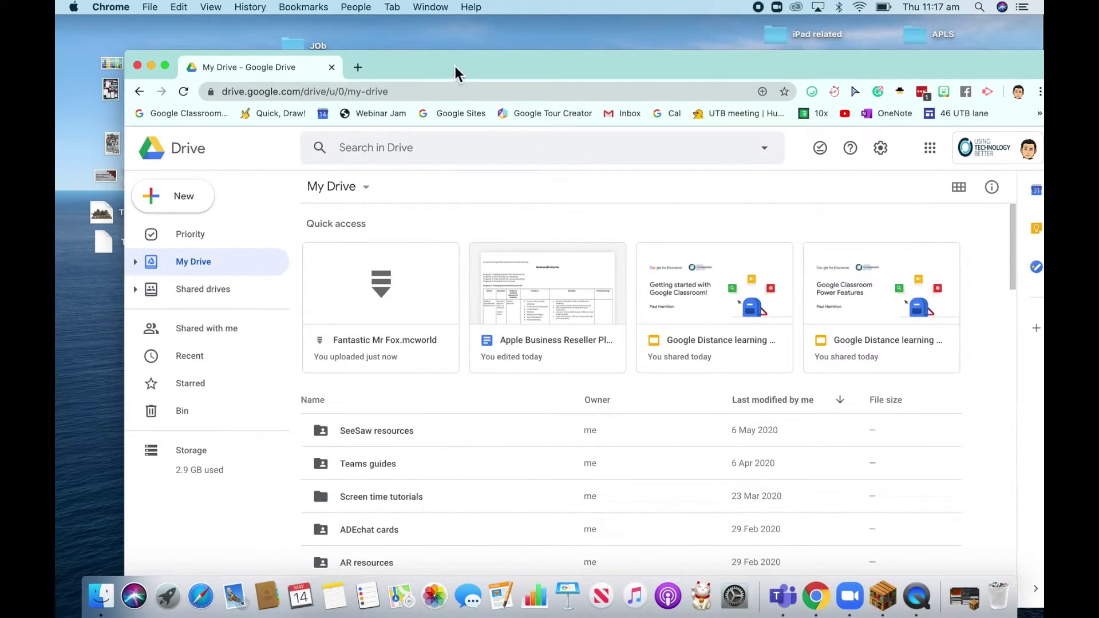
drag(456, 73, 127, 63)
drag(376, 43, 904, 143)
drag(682, 162, 853, 12)
drag(376, 264, 747, 515)
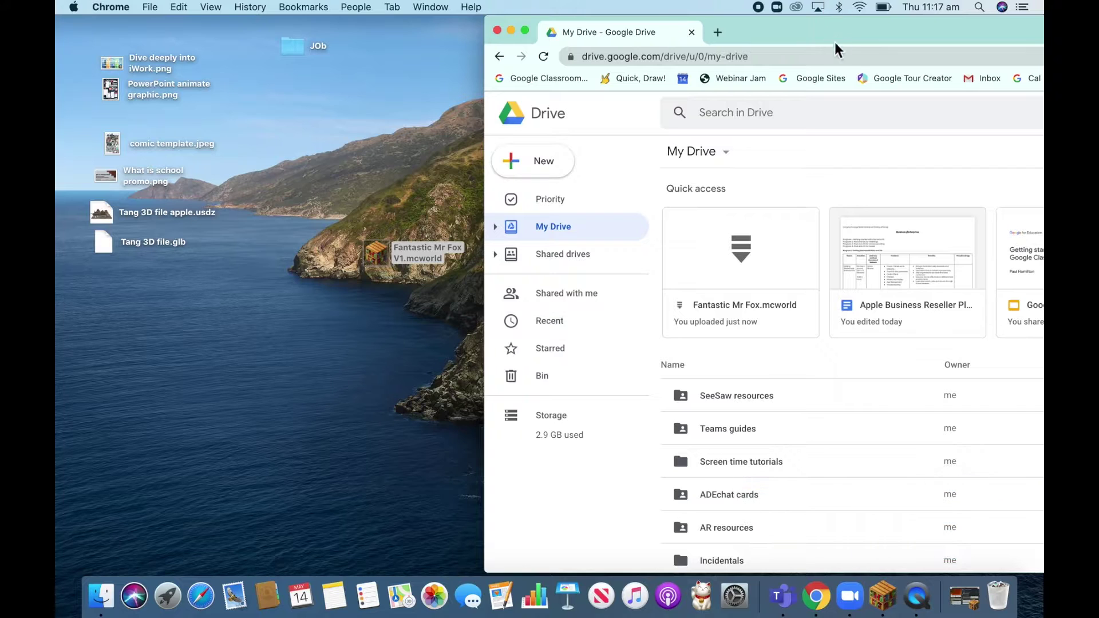
drag(821, 30, 436, 8)
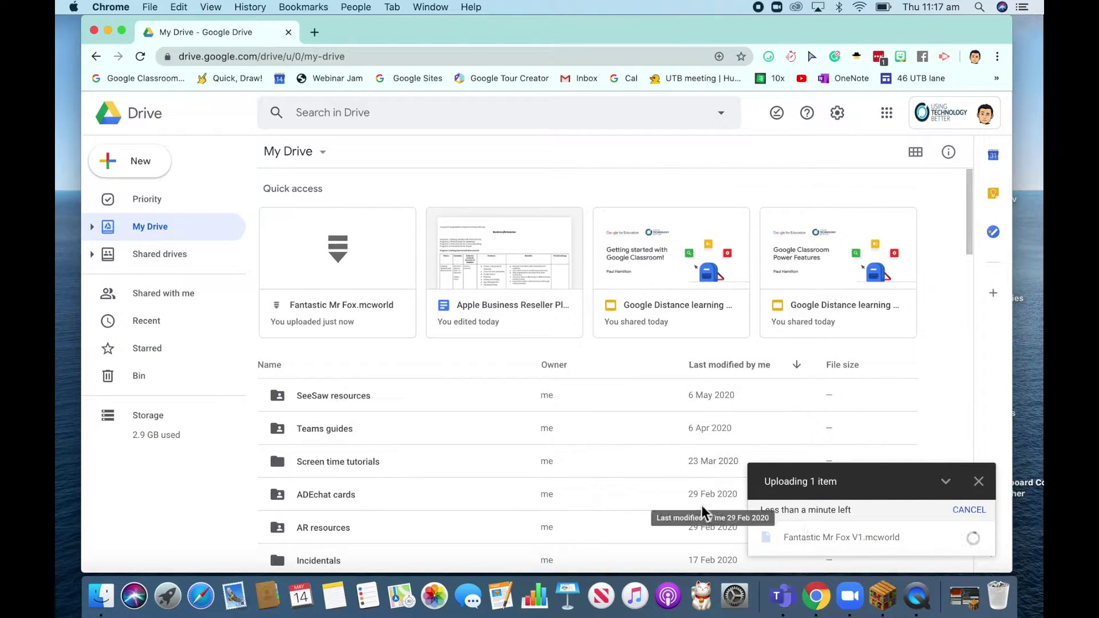
click(108, 31)
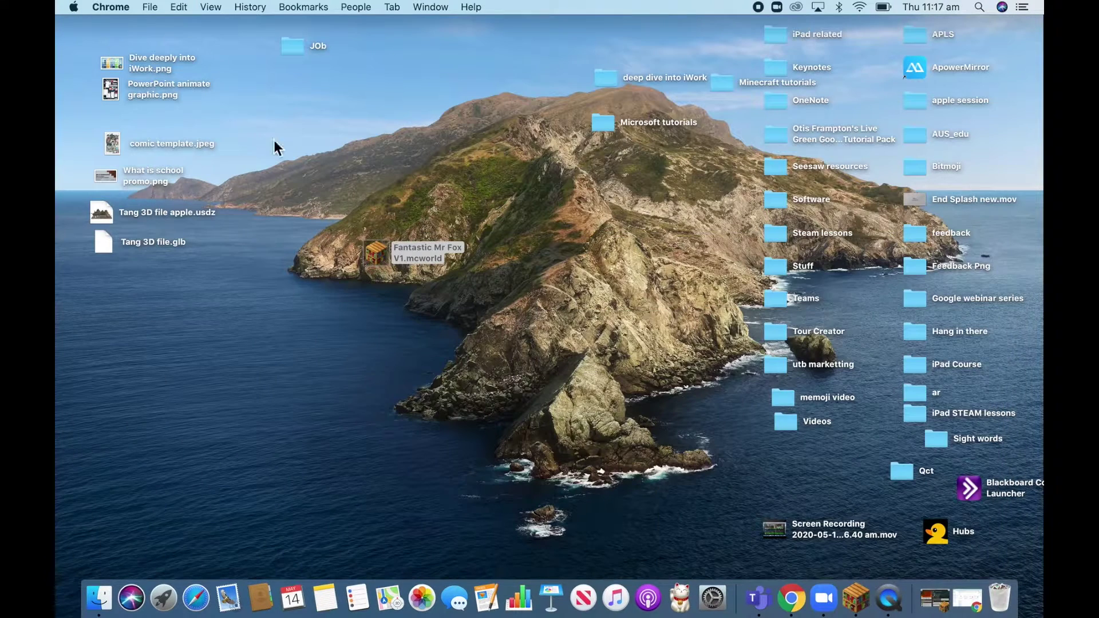
click(572, 426)
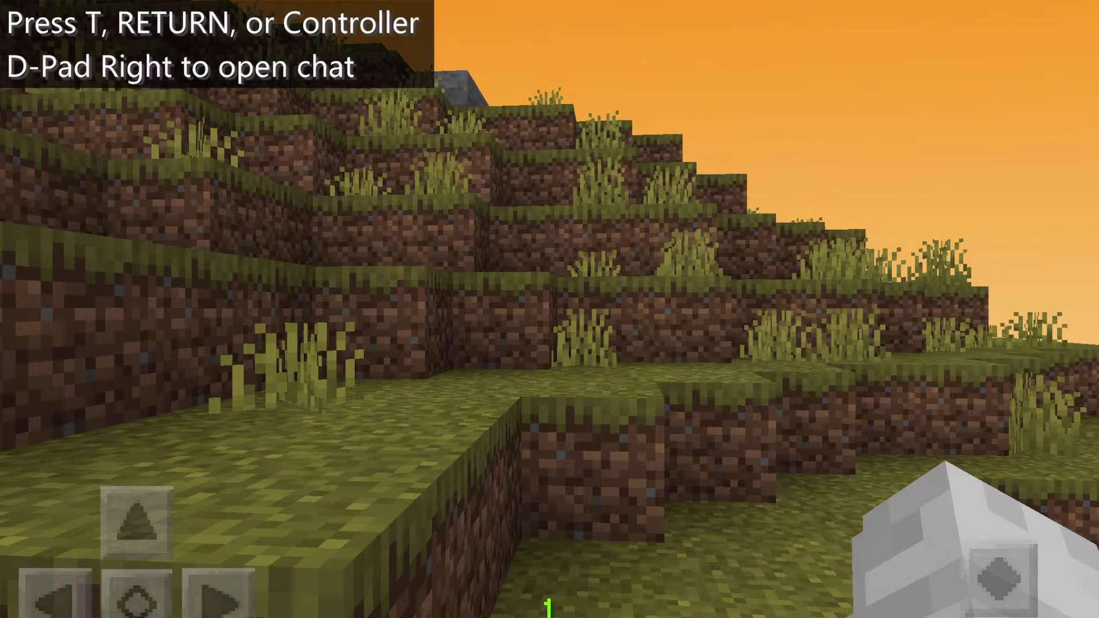
drag(686, 430, 789, 451)
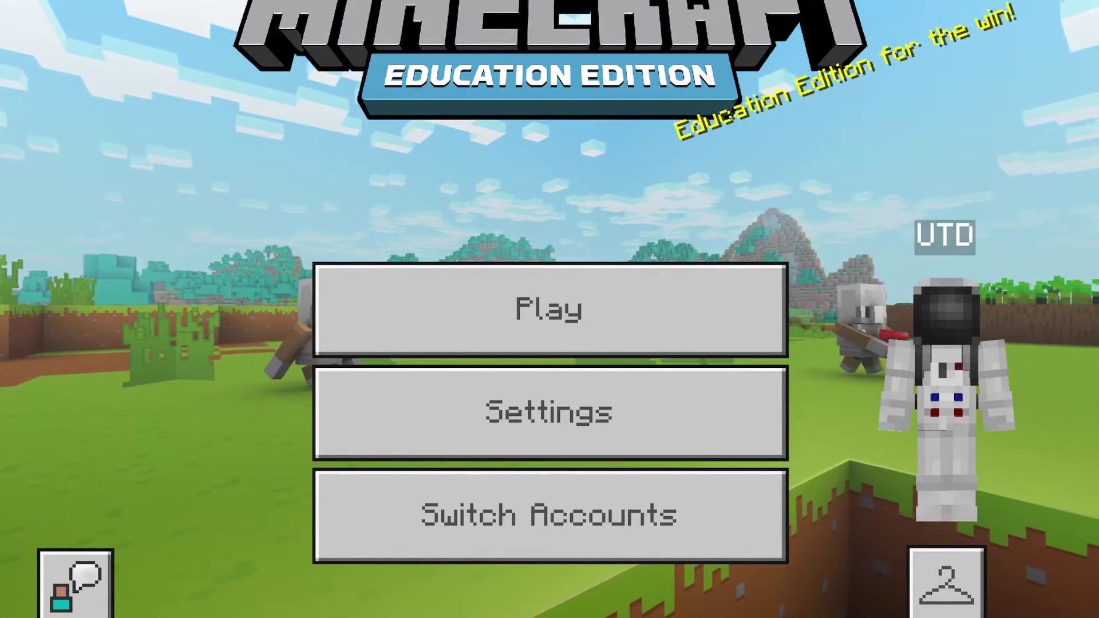
- Open Google Drive in a floating window over Minecraft and bring up the Open in options for Fantastic Mr Fox V1.mcworld
drag(549, 615, 549, 572)
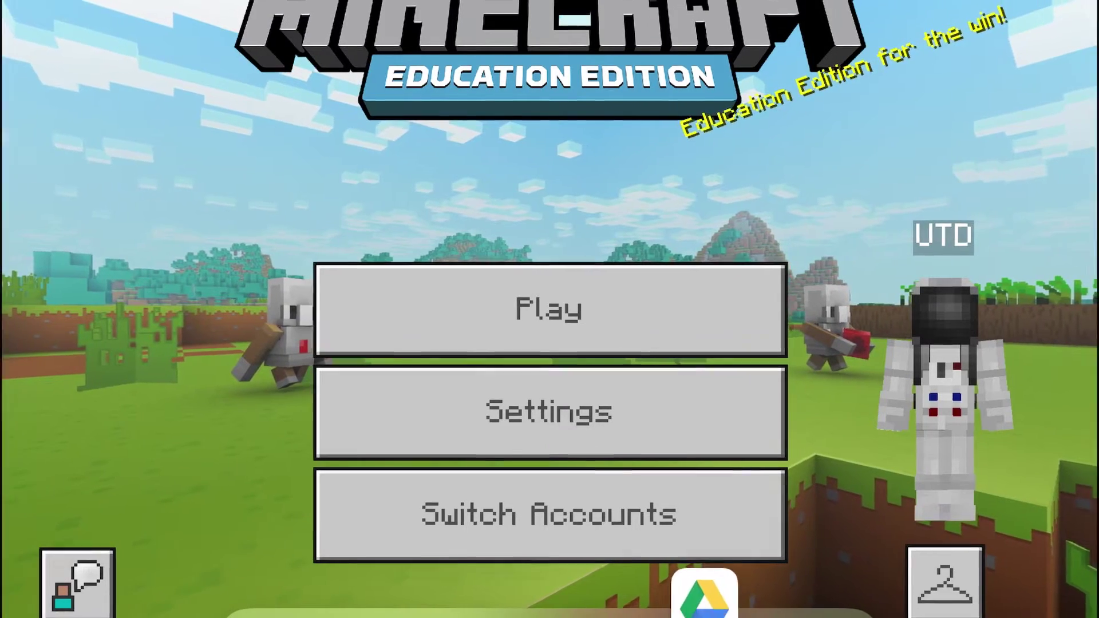
drag(703, 588, 149, 338)
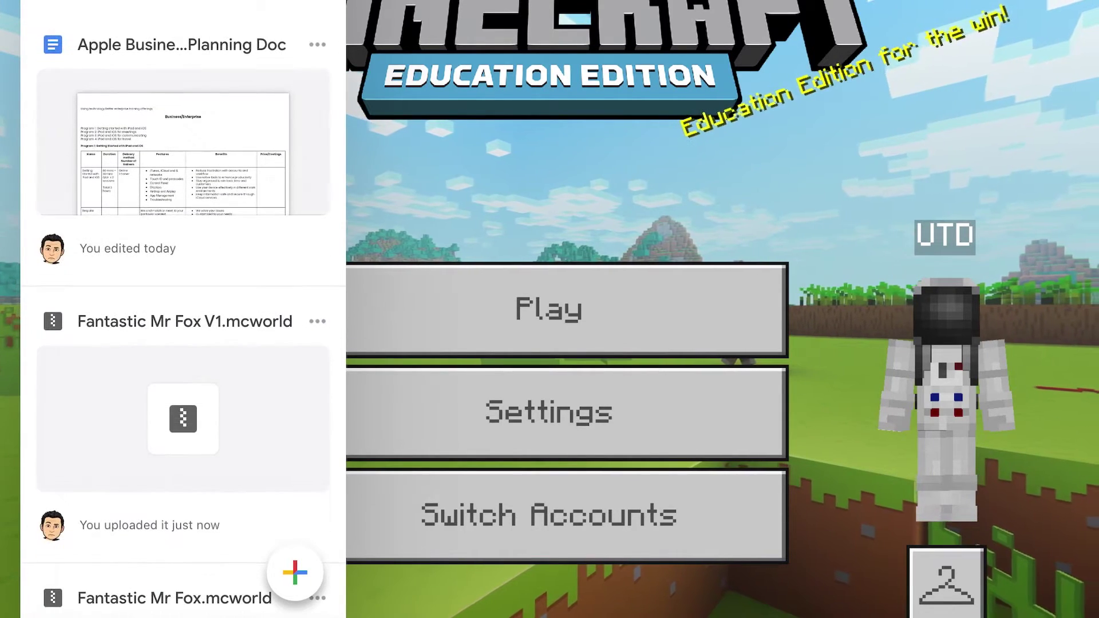
click(317, 321)
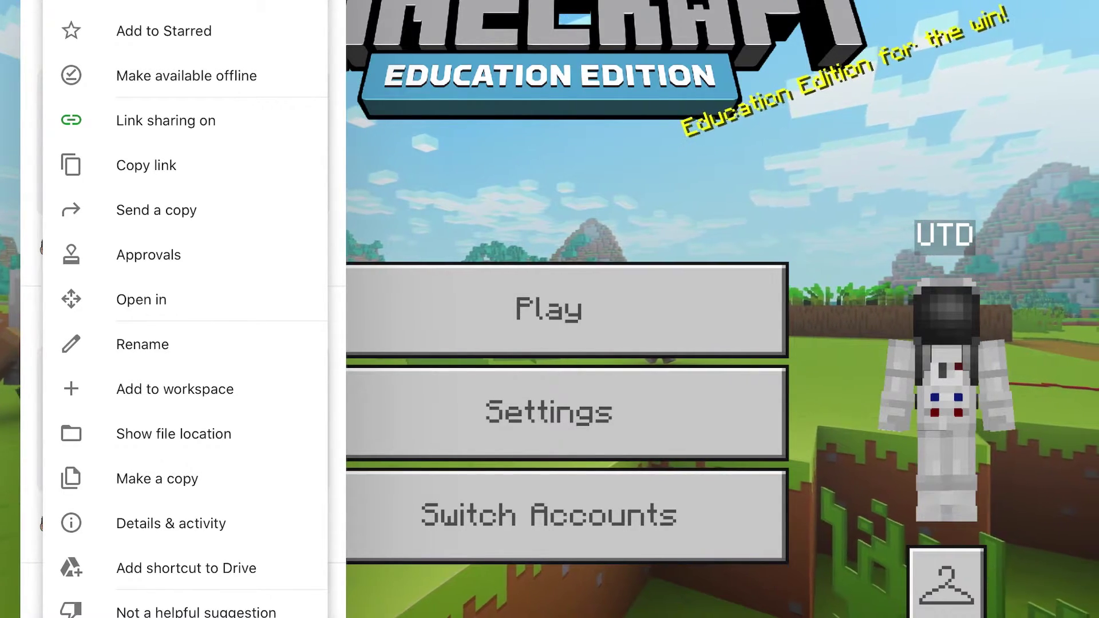
click(141, 299)
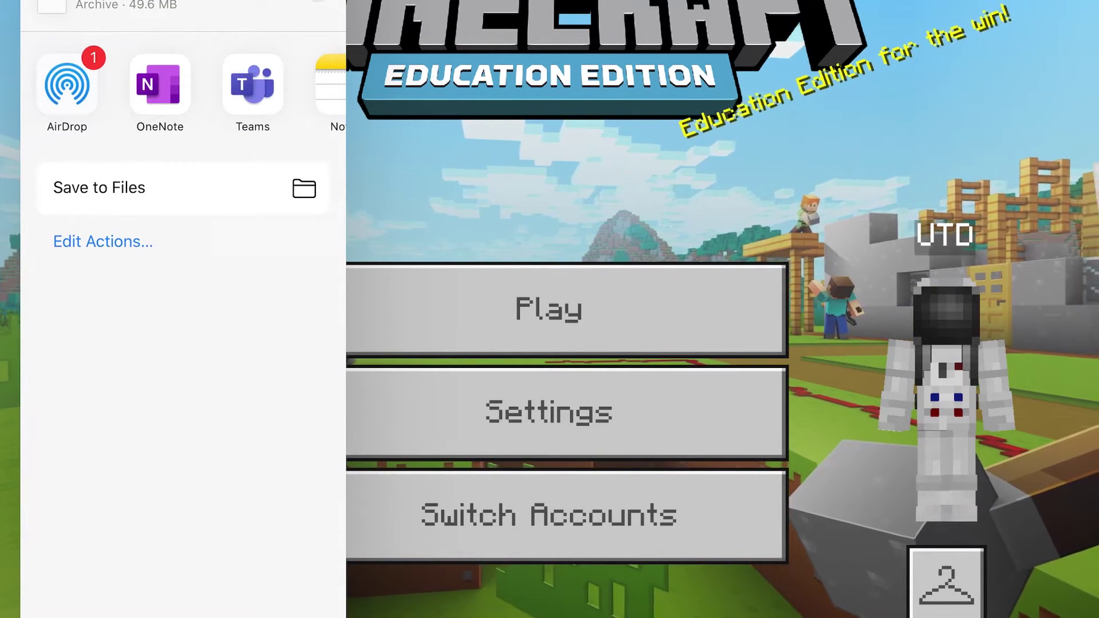
- Find Minecraft: Education Edition in the full list of sharing apps and copy the world file to it
scroll(183, 85, right, 10)
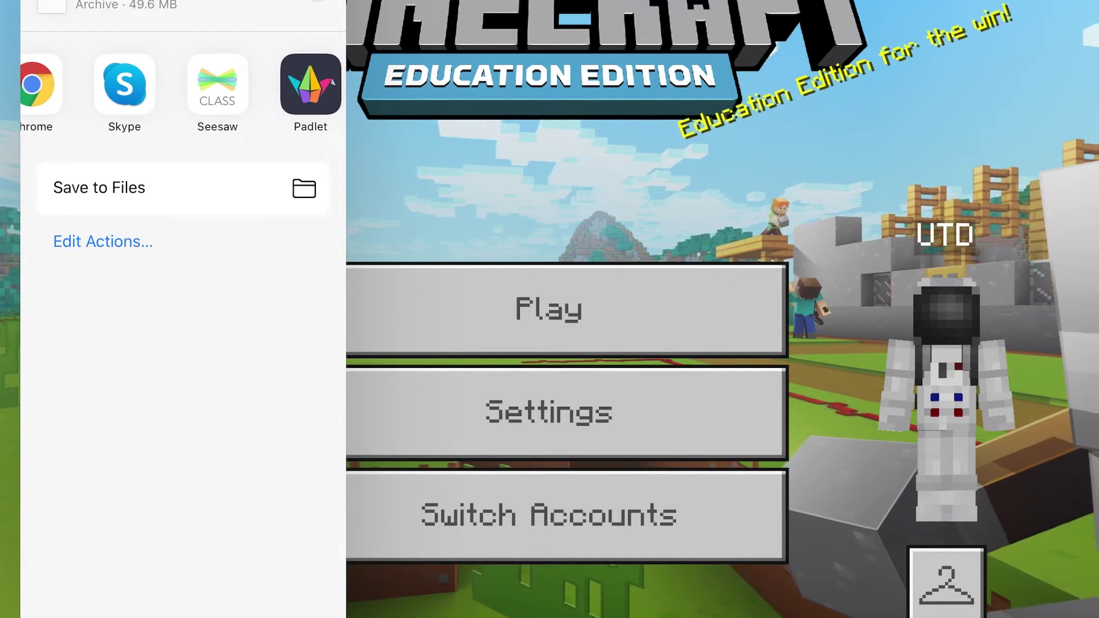
scroll(183, 86, right, 5)
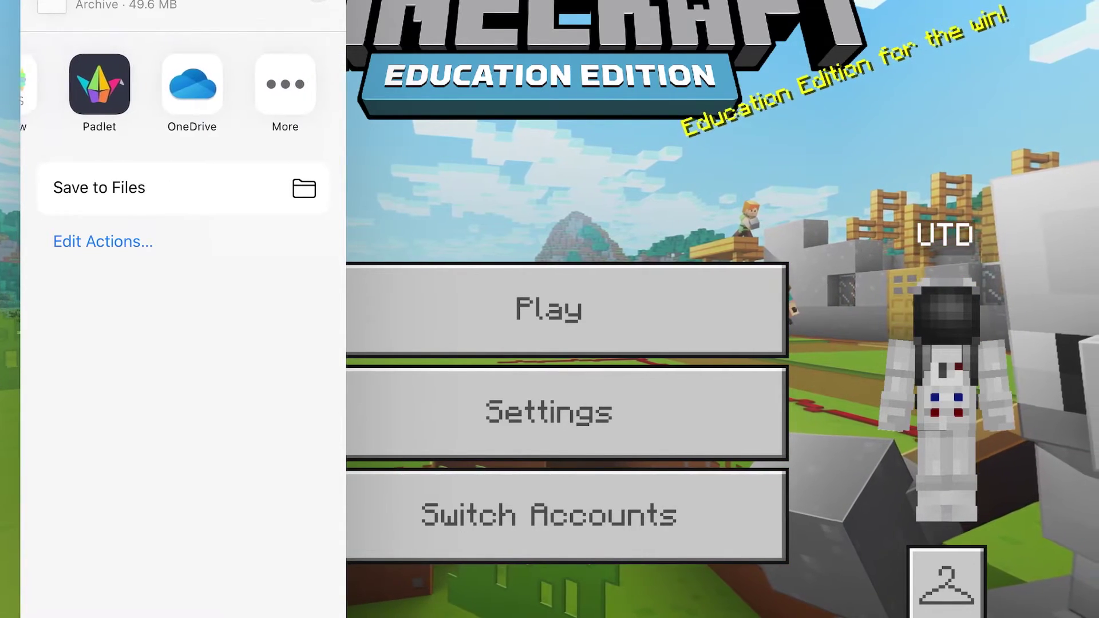
click(299, 84)
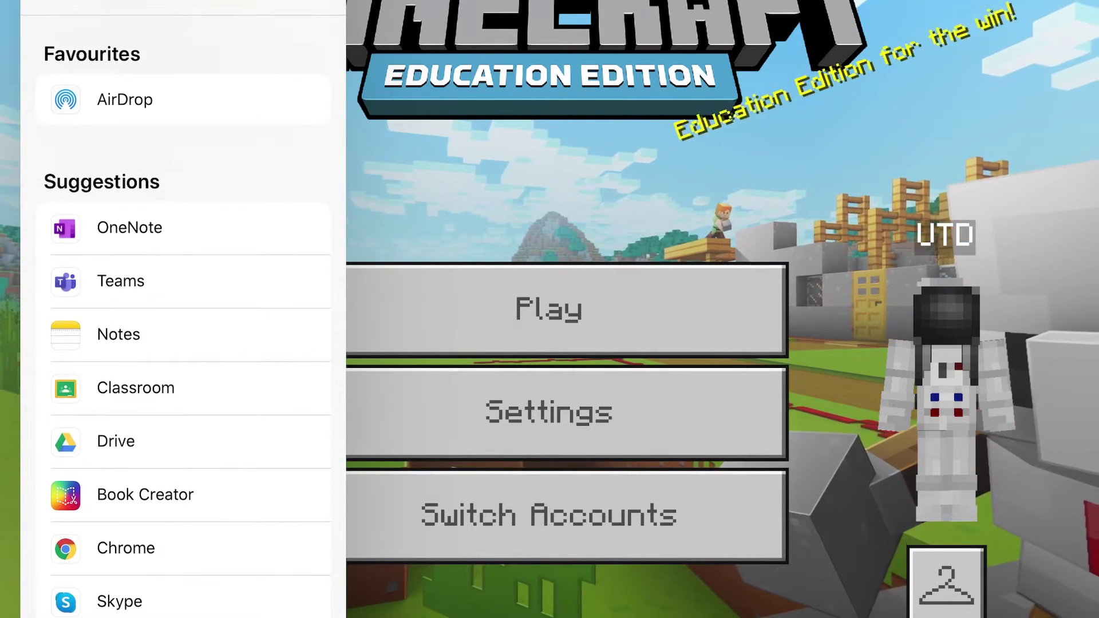
scroll(183, 309, down, 5)
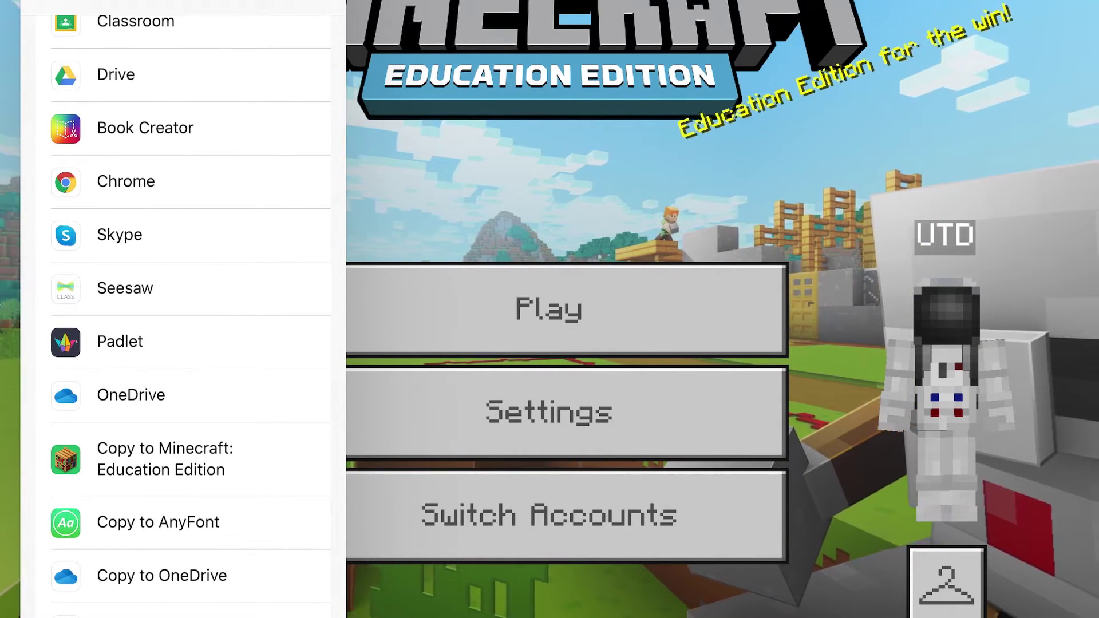
click(165, 458)
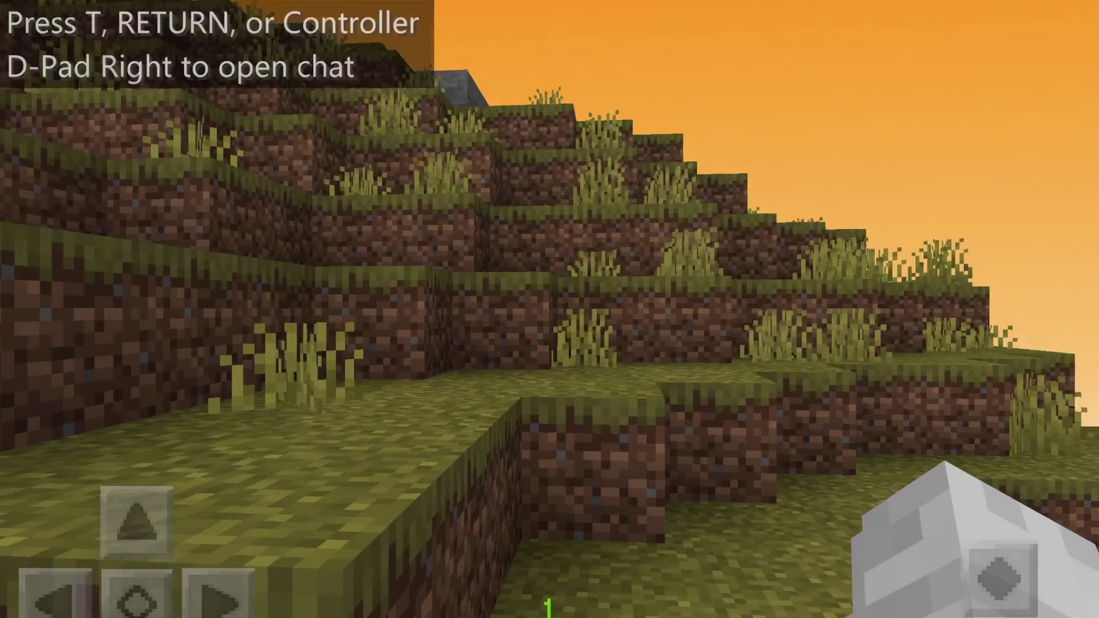
- Look around the imported Fantastic Mr Fox world to check its landscape
drag(486, 417, 466, 507)
drag(584, 492, 658, 458)
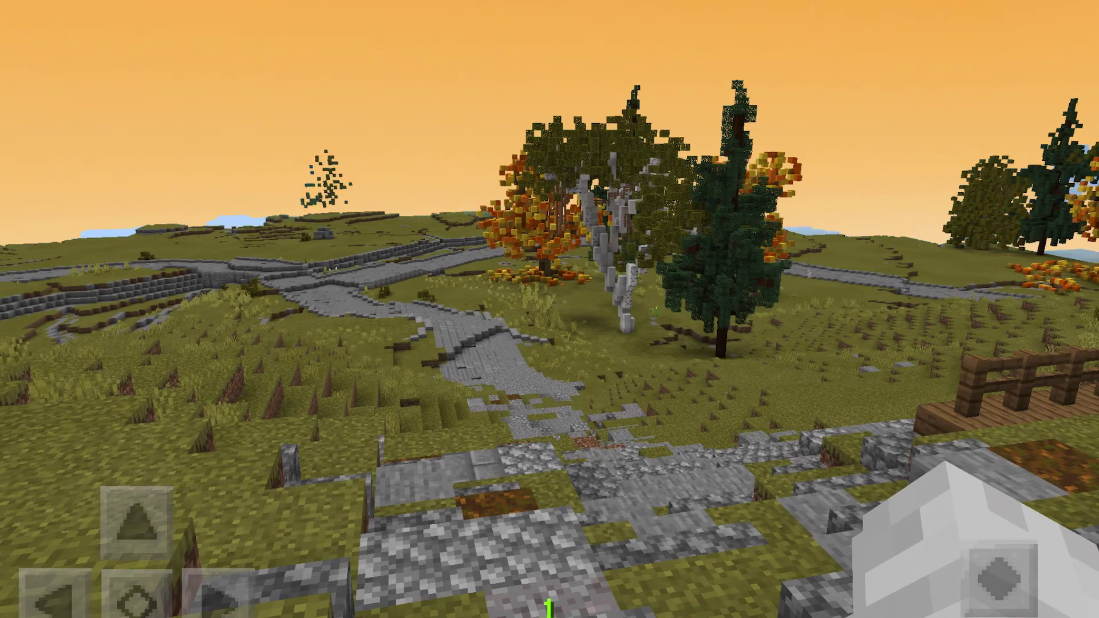
drag(549, 229, 572, 458)
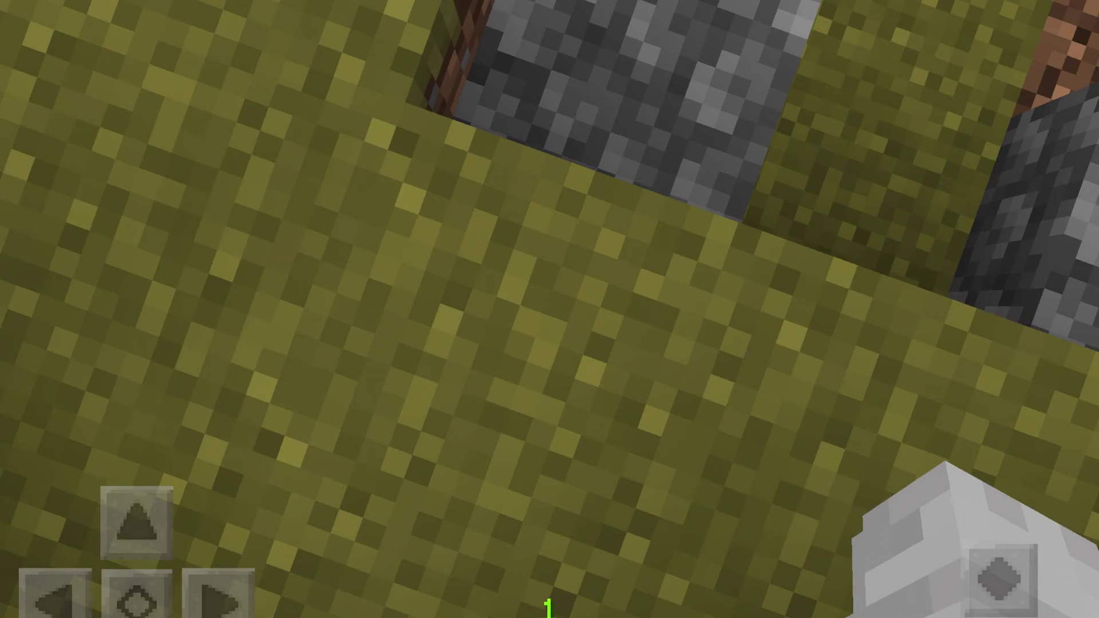